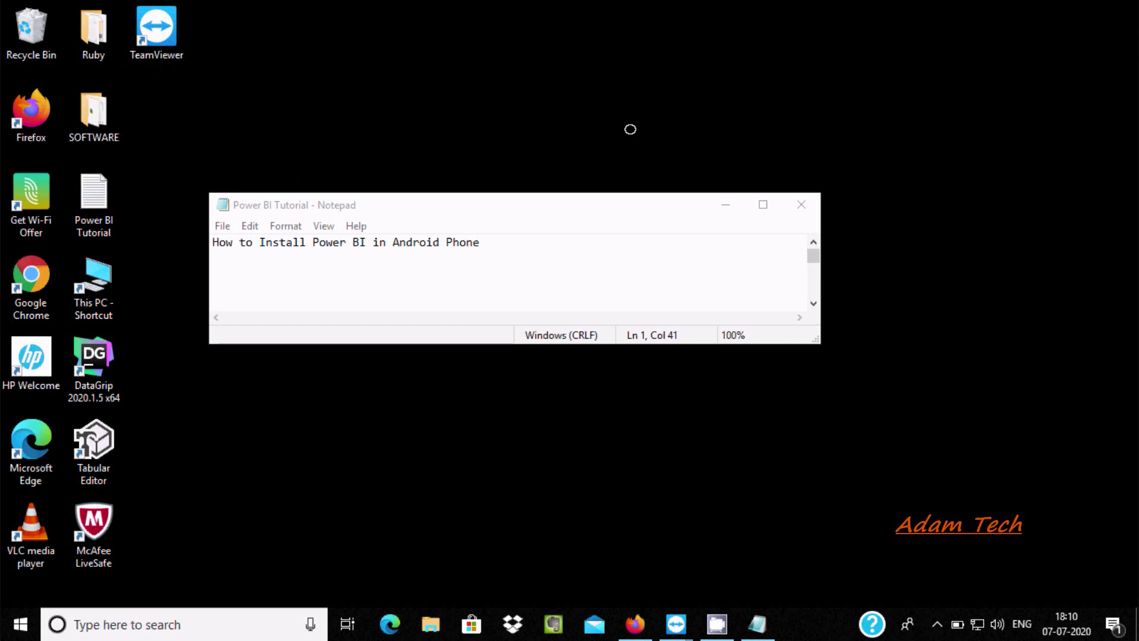
- Show the remote phone full-screen and search Play Store using the 'power bi' suggestion
{"action": "left_click", "coordinate": [676, 624]}
{"action": "left_click", "coordinate": [685, 507]}
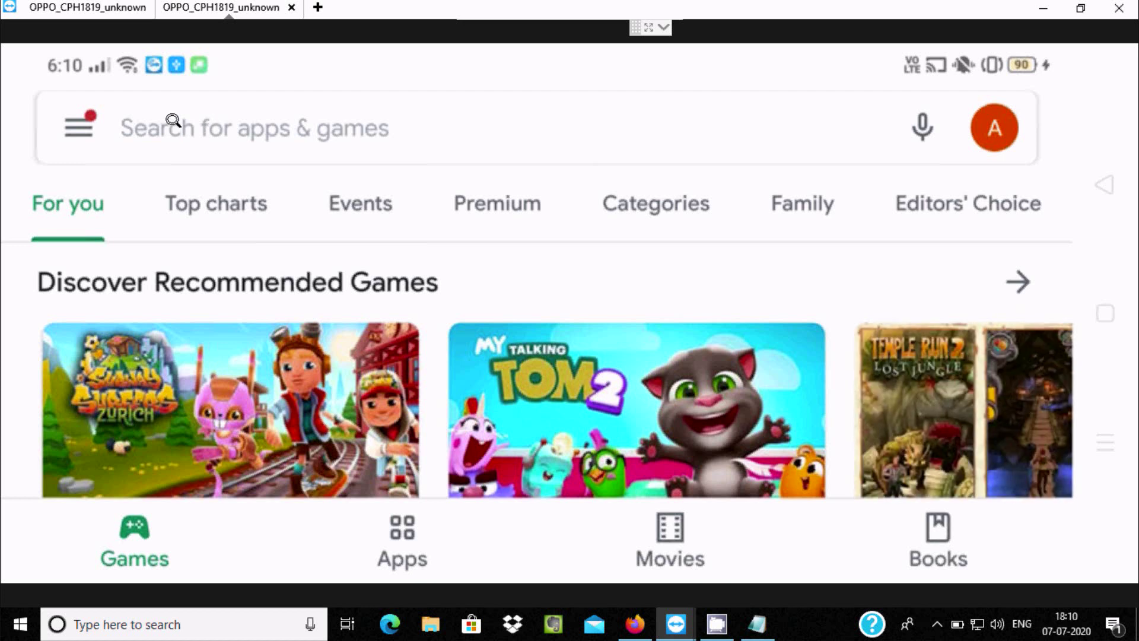
{"action": "left_click", "coordinate": [173, 120]}
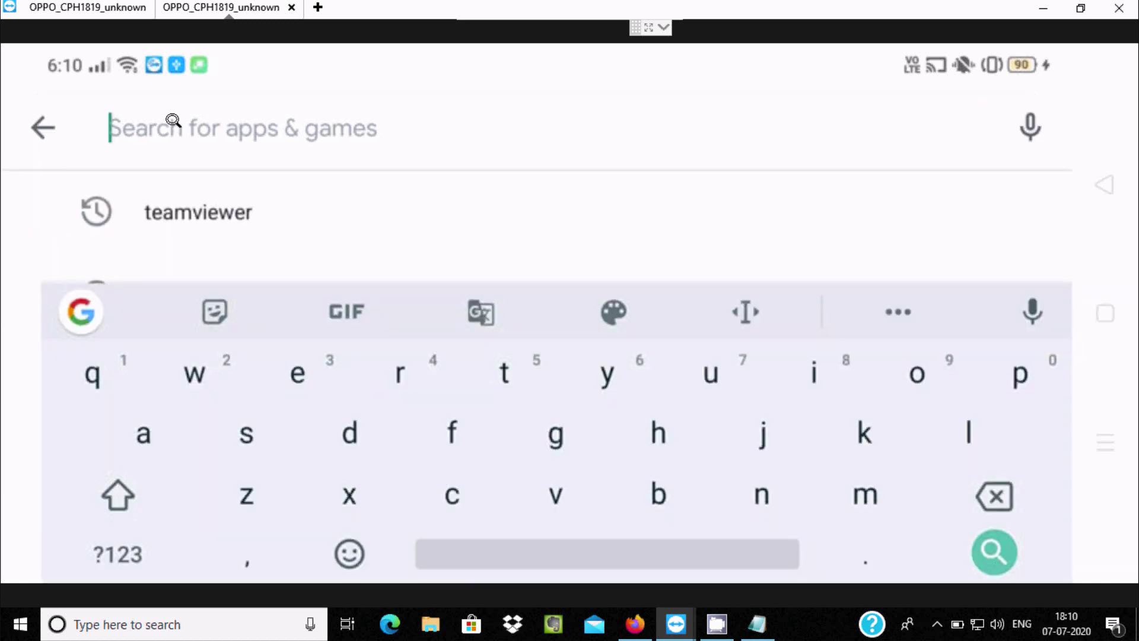
{"action": "type", "text": "pow"}
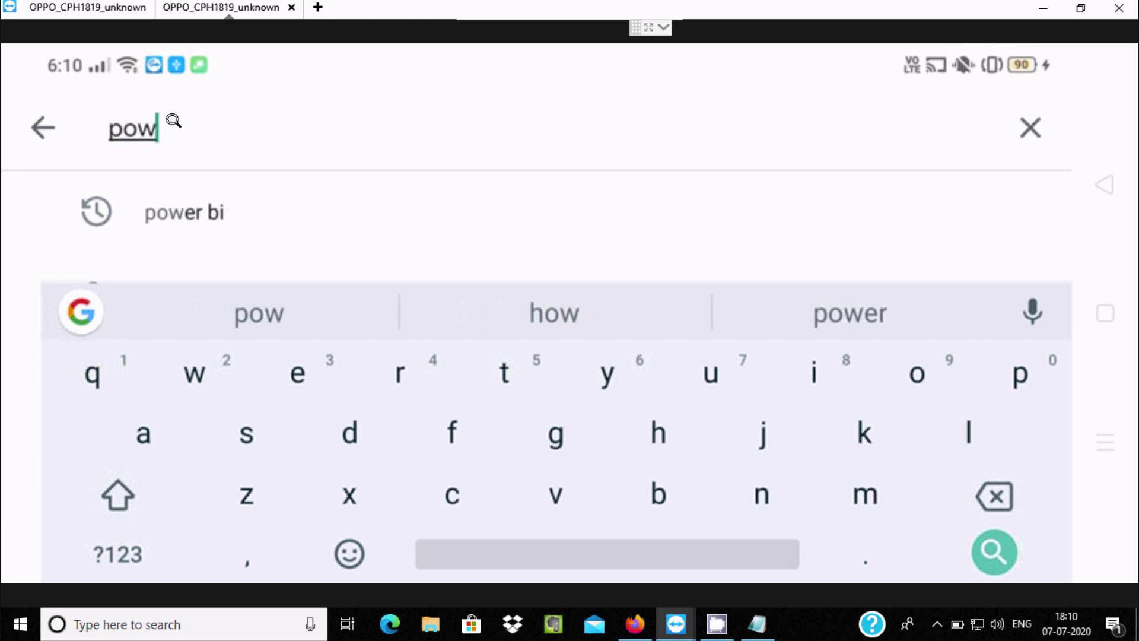
{"action": "type", "text": "er"}
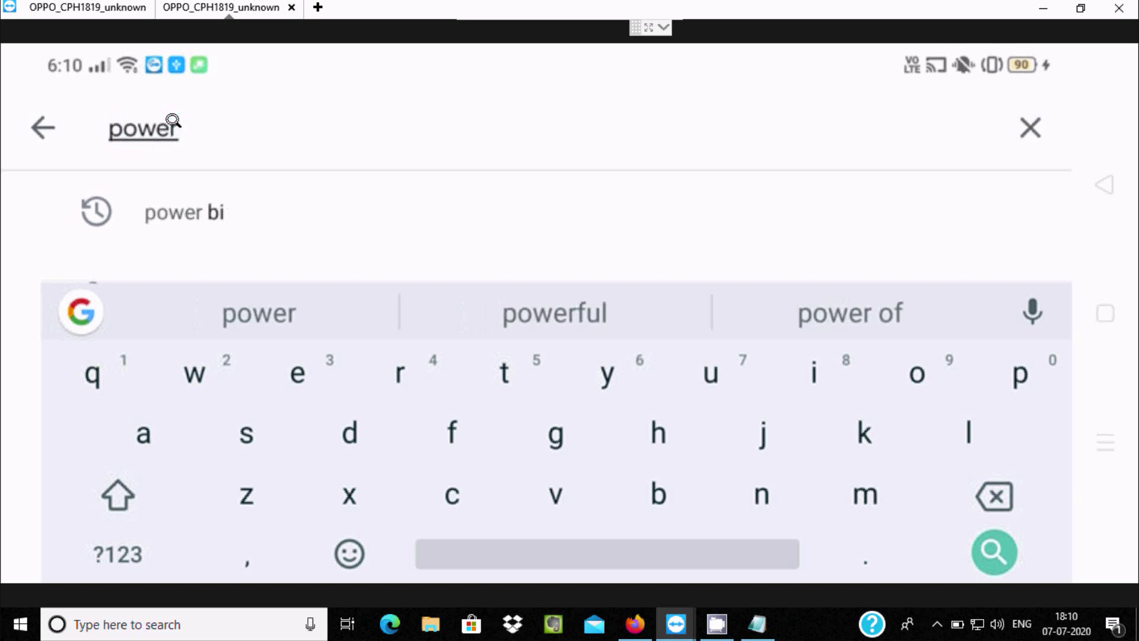
{"action": "left_click", "coordinate": [189, 204]}
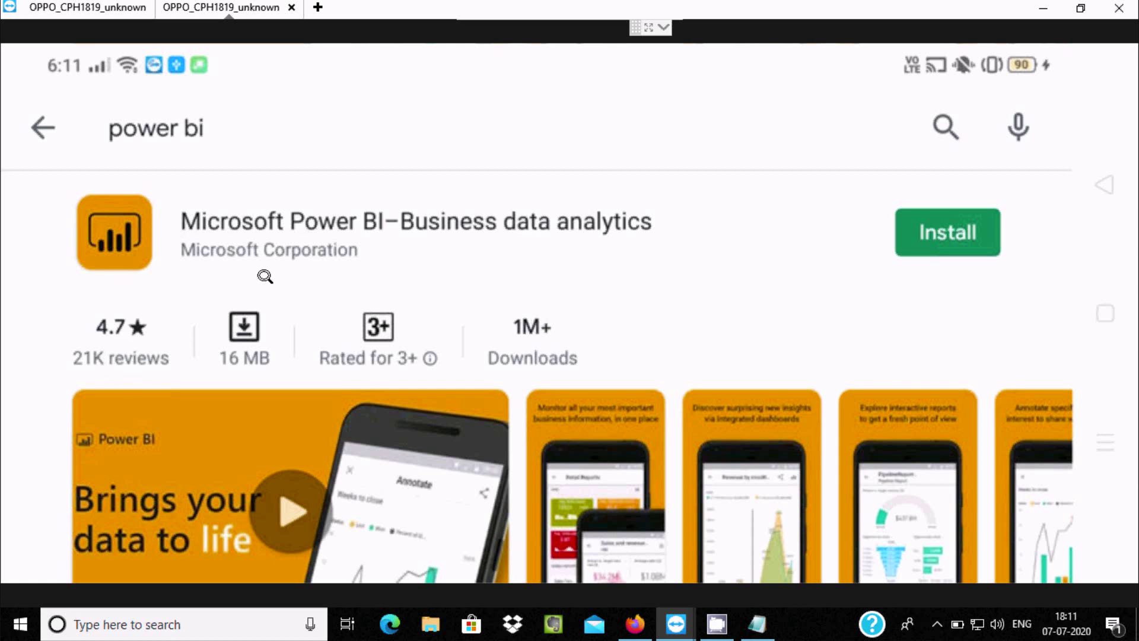
{"action": "scroll", "coordinate": [264, 277], "scroll_direction": "down", "scroll_amount": 3}
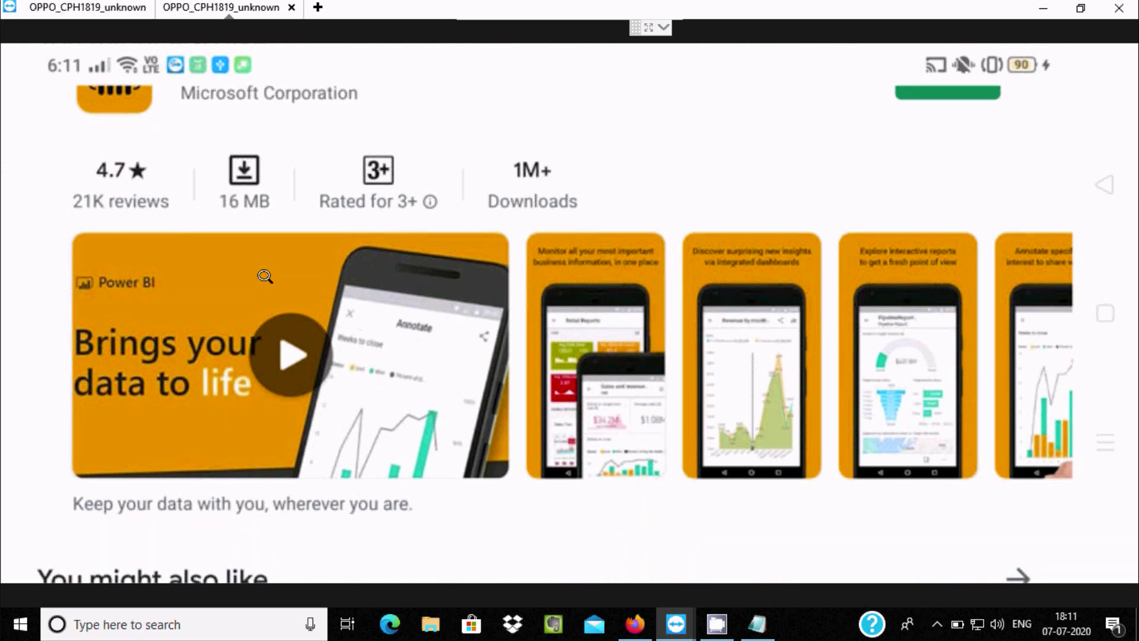
{"action": "scroll", "coordinate": [264, 277], "scroll_direction": "down", "scroll_amount": 3}
{"action": "scroll", "coordinate": [265, 277], "scroll_direction": "up", "scroll_amount": 2}
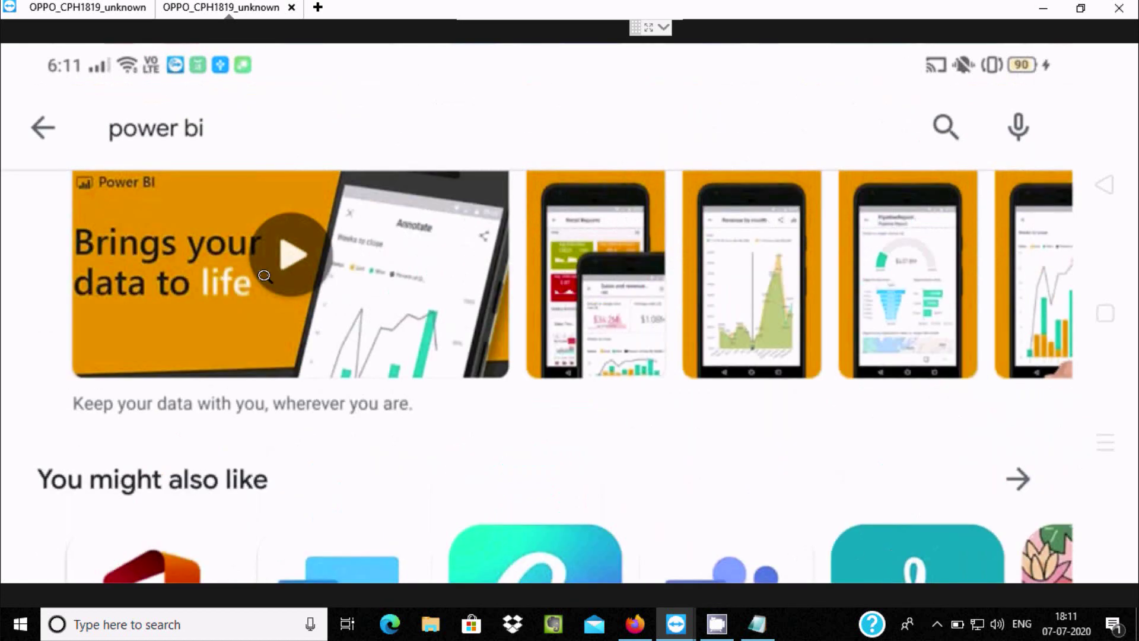
{"action": "scroll", "coordinate": [264, 277], "scroll_direction": "up", "scroll_amount": 1}
{"action": "scroll", "coordinate": [264, 277], "scroll_direction": "up", "scroll_amount": 1}
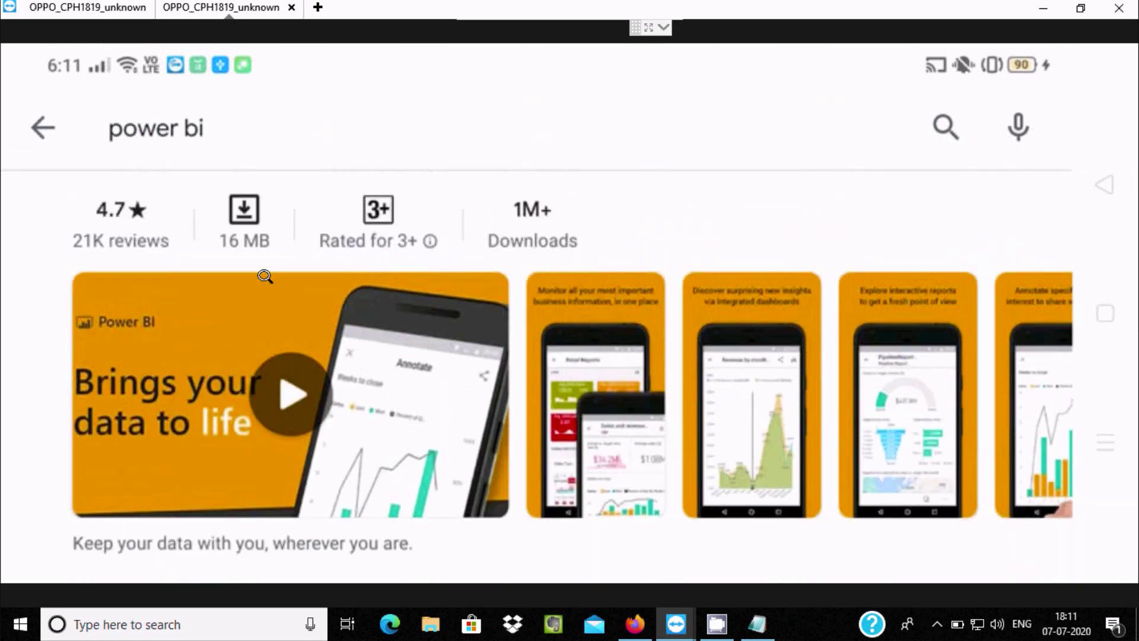
{"action": "scroll", "coordinate": [265, 277], "scroll_direction": "up", "scroll_amount": 1}
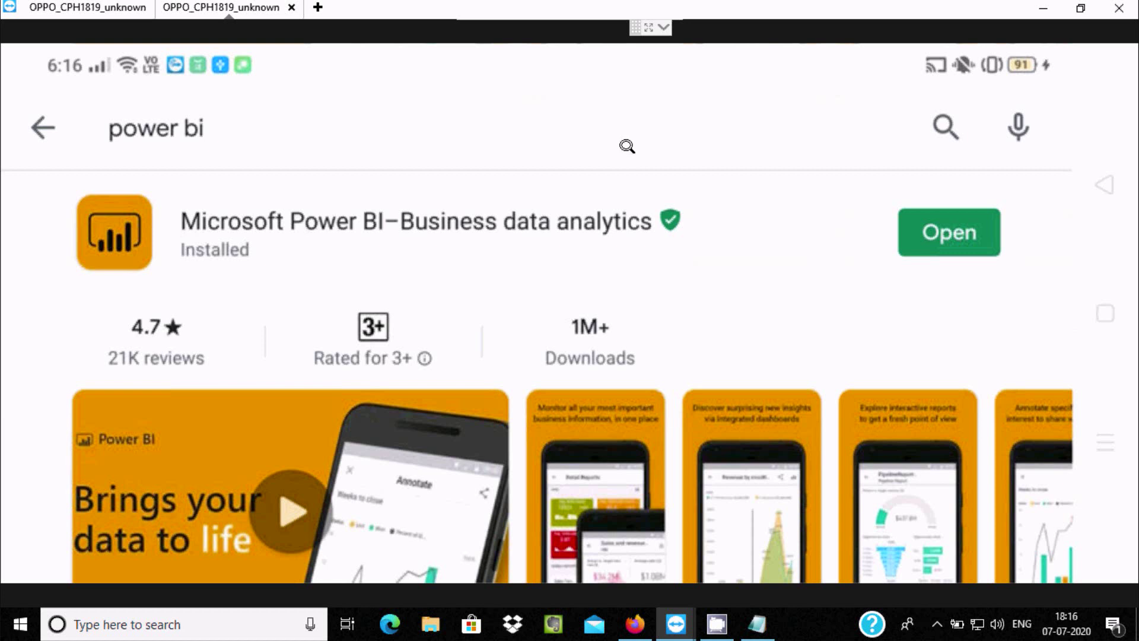
- Launch Microsoft Power BI from its Play Store listing and wait for the six sample dashboards
{"action": "left_click", "coordinate": [919, 237]}
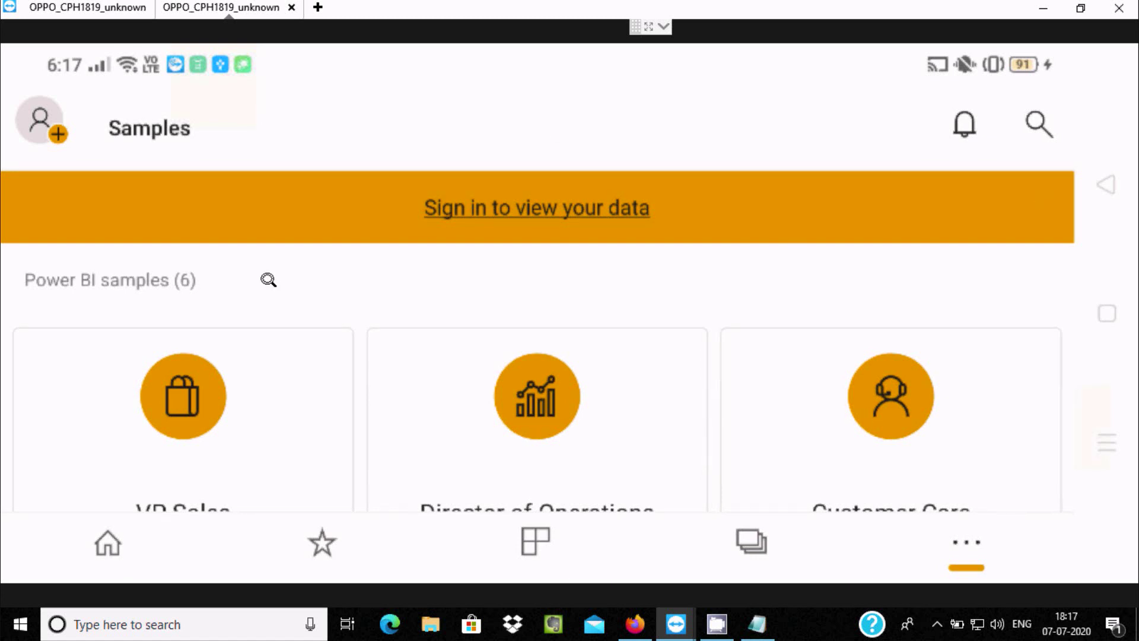
{"action": "scroll", "coordinate": [268, 279], "scroll_direction": "down", "scroll_amount": 3}
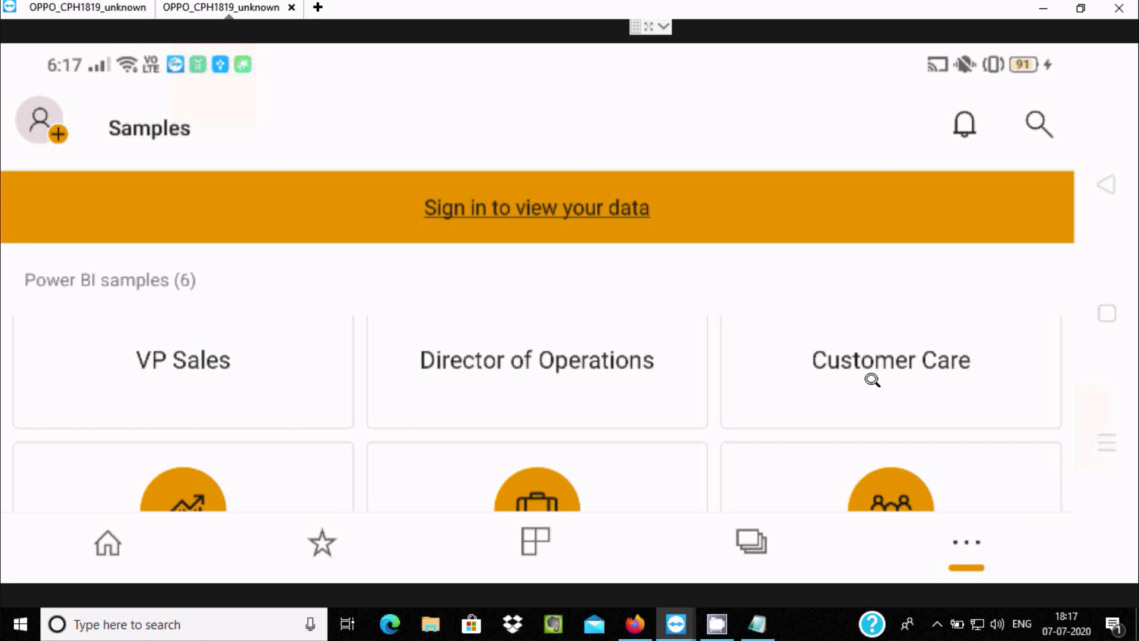
{"action": "scroll", "coordinate": [872, 380], "scroll_direction": "down", "scroll_amount": 3}
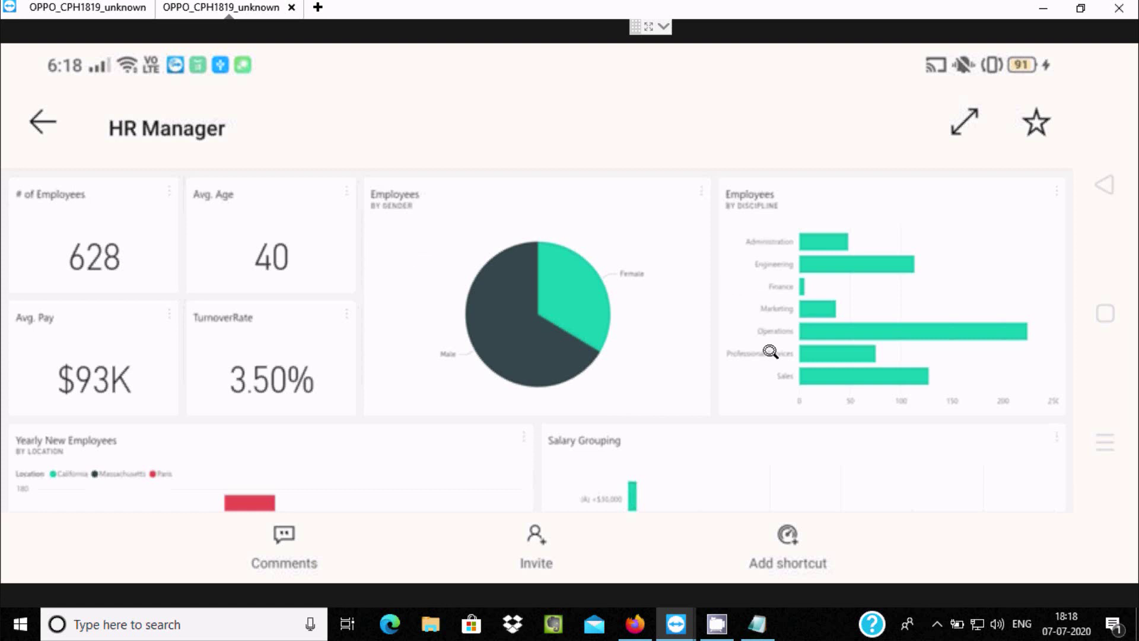
{"action": "scroll", "coordinate": [771, 352], "scroll_direction": "down", "scroll_amount": 3}
{"action": "scroll", "coordinate": [771, 352], "scroll_direction": "down", "scroll_amount": 2}
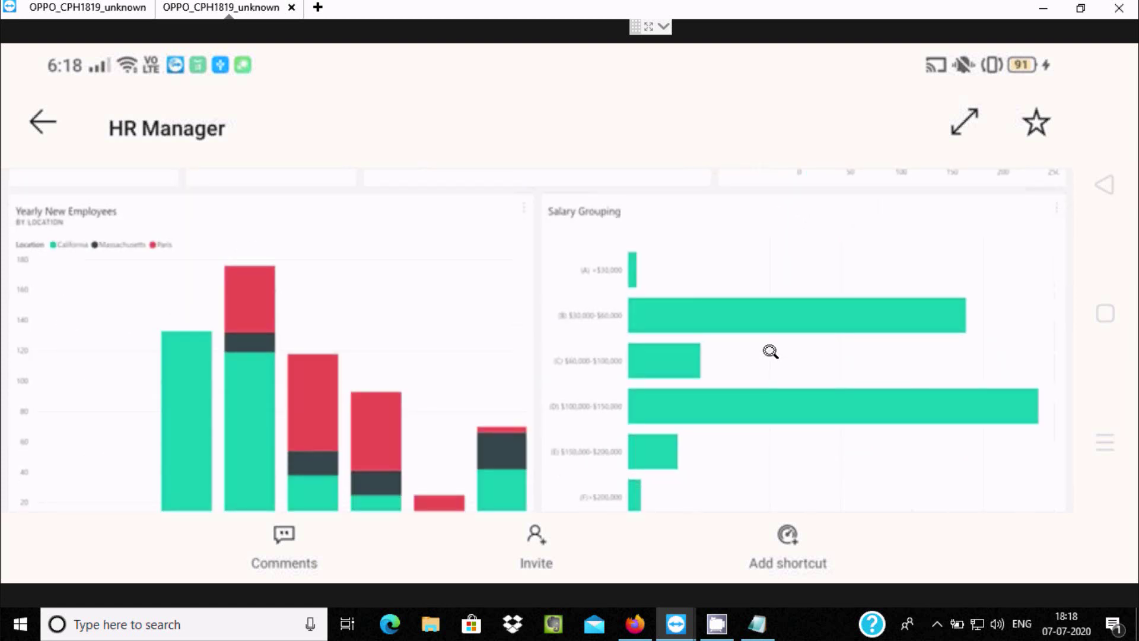
{"action": "scroll", "coordinate": [771, 352], "scroll_direction": "down", "scroll_amount": 3}
{"action": "scroll", "coordinate": [770, 352], "scroll_direction": "down", "scroll_amount": 1}
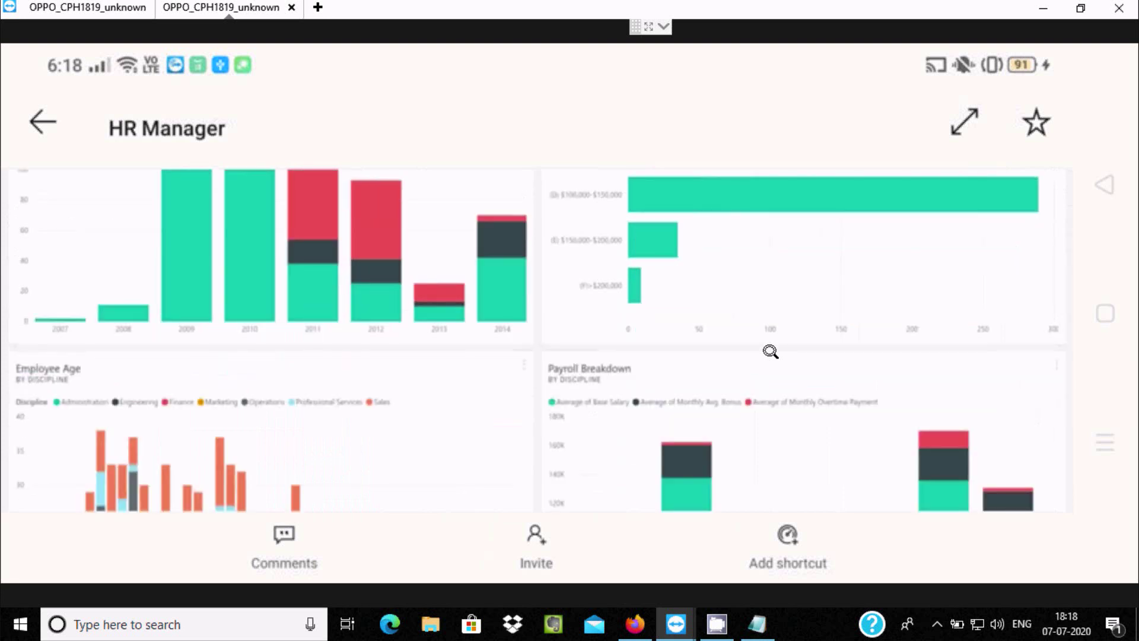
{"action": "scroll", "coordinate": [770, 351], "scroll_direction": "down", "scroll_amount": 3}
{"action": "scroll", "coordinate": [772, 351], "scroll_direction": "down", "scroll_amount": 3}
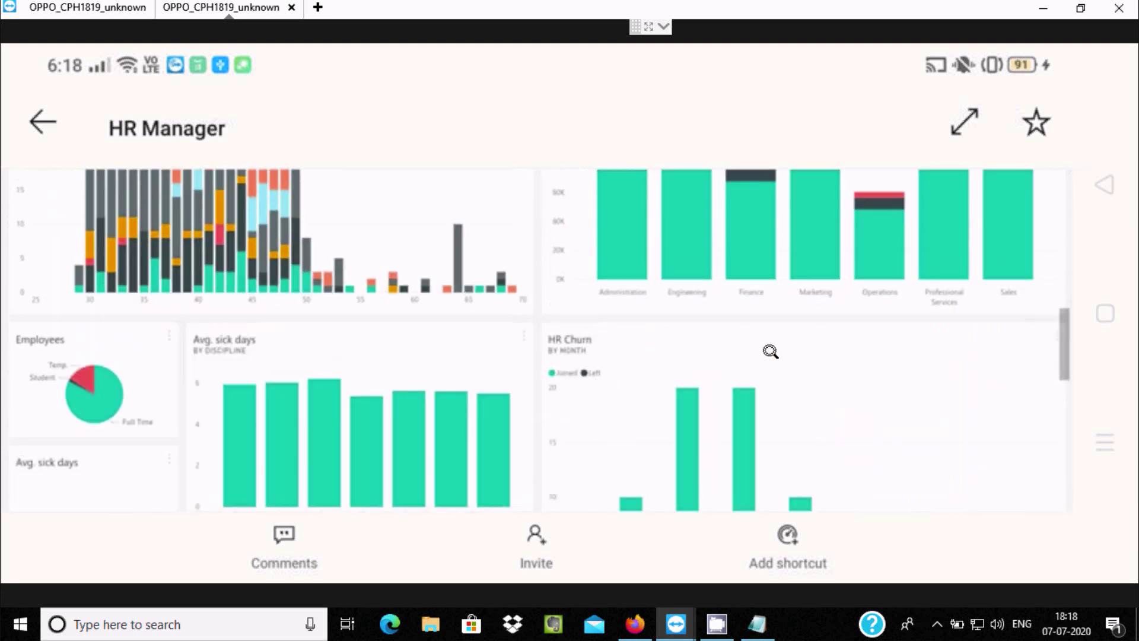
{"action": "scroll", "coordinate": [770, 352], "scroll_direction": "down", "scroll_amount": 2}
{"action": "scroll", "coordinate": [771, 351], "scroll_direction": "down", "scroll_amount": 3}
{"action": "scroll", "coordinate": [771, 351], "scroll_direction": "down", "scroll_amount": 3}
{"action": "scroll", "coordinate": [771, 352], "scroll_direction": "down", "scroll_amount": 2}
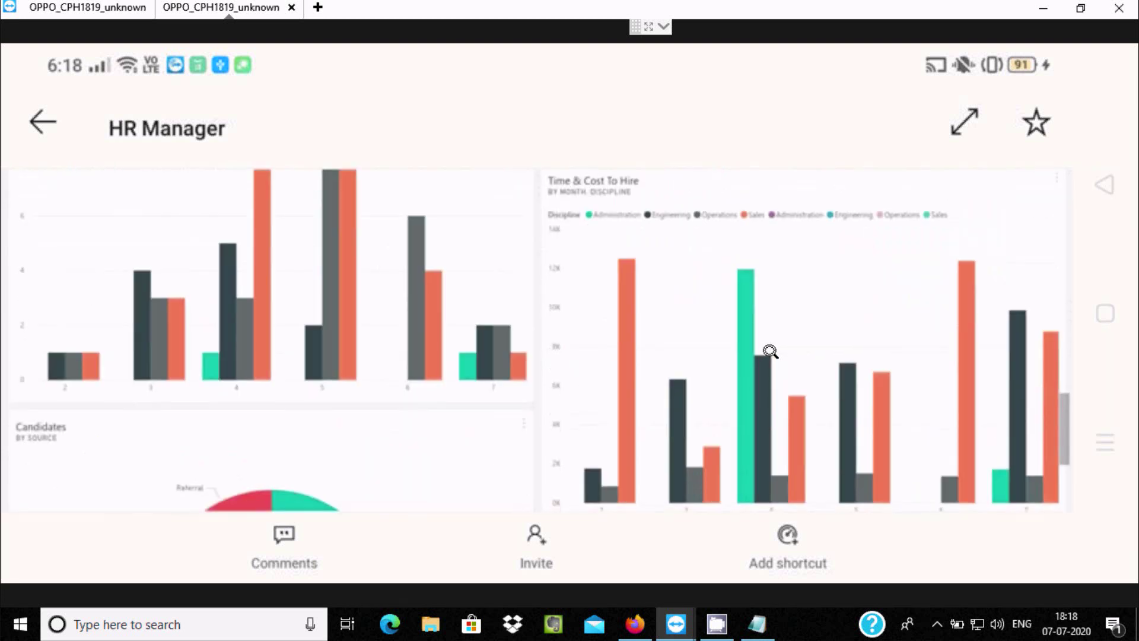
{"action": "scroll", "coordinate": [771, 352], "scroll_direction": "down", "scroll_amount": 3}
{"action": "scroll", "coordinate": [770, 352], "scroll_direction": "up", "scroll_amount": 10}
{"action": "scroll", "coordinate": [770, 351], "scroll_direction": "up", "scroll_amount": 10}
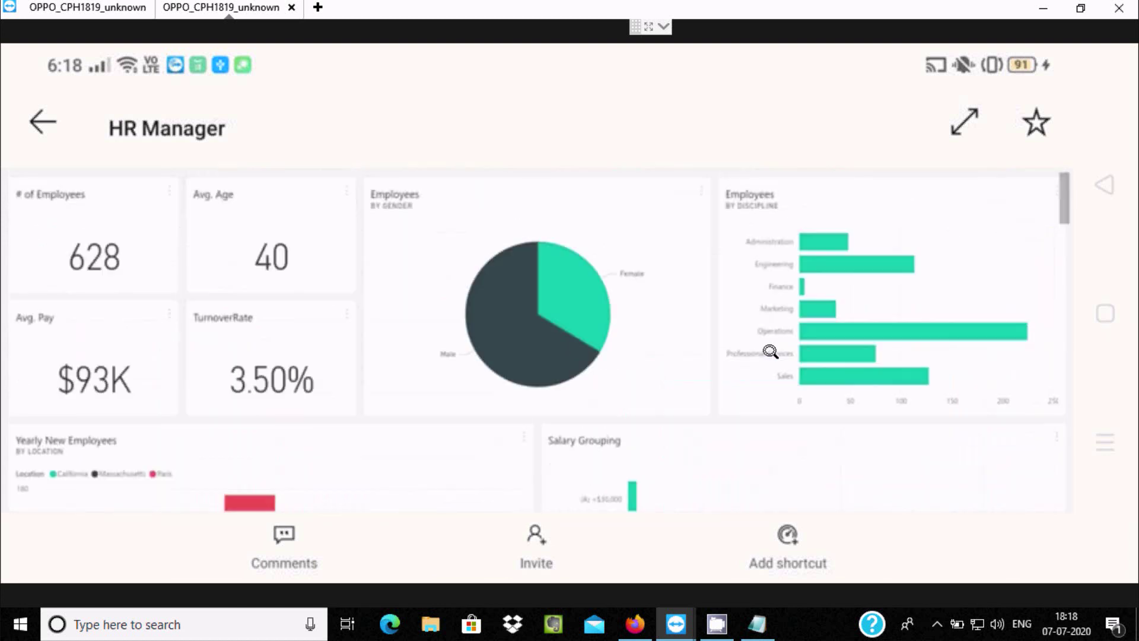
{"action": "key", "text": "Escape"}
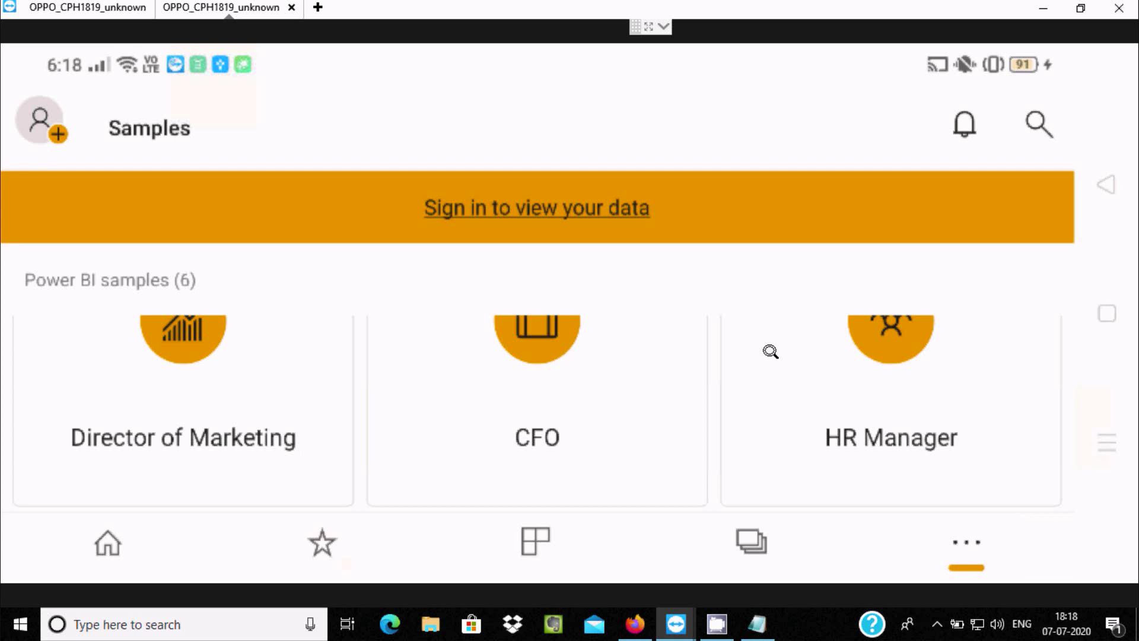
{"action": "scroll", "coordinate": [771, 352], "scroll_direction": "down", "scroll_amount": 3}
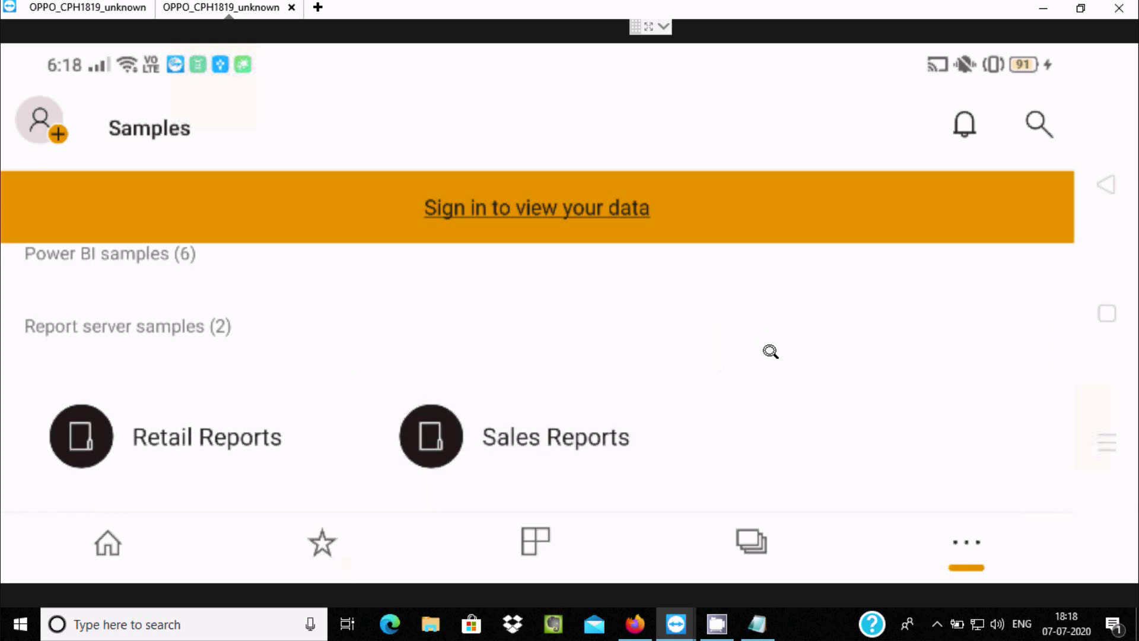
{"action": "scroll", "coordinate": [771, 351], "scroll_direction": "up", "scroll_amount": 3}
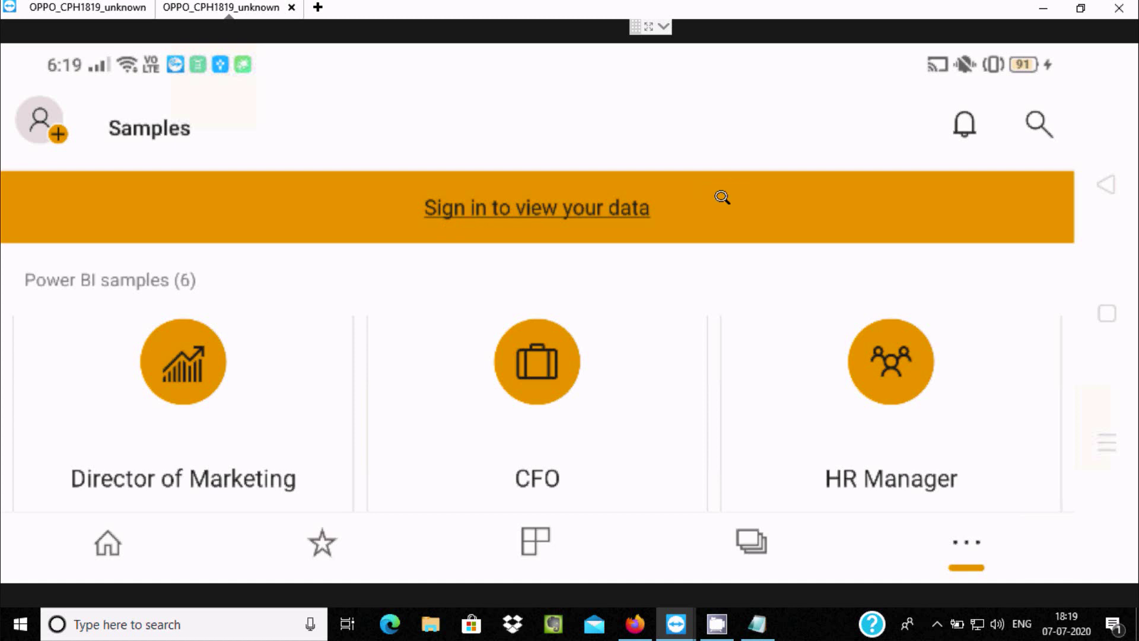
{"action": "scroll", "coordinate": [721, 196], "scroll_direction": "down", "scroll_amount": 5}
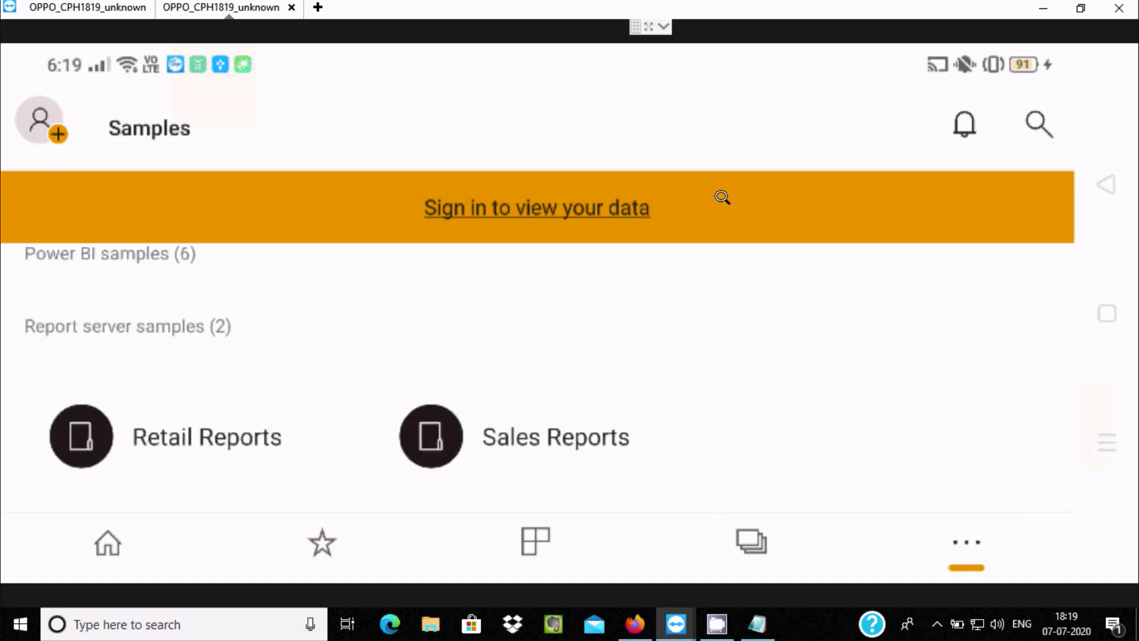
{"action": "scroll", "coordinate": [722, 196], "scroll_direction": "up", "scroll_amount": 5}
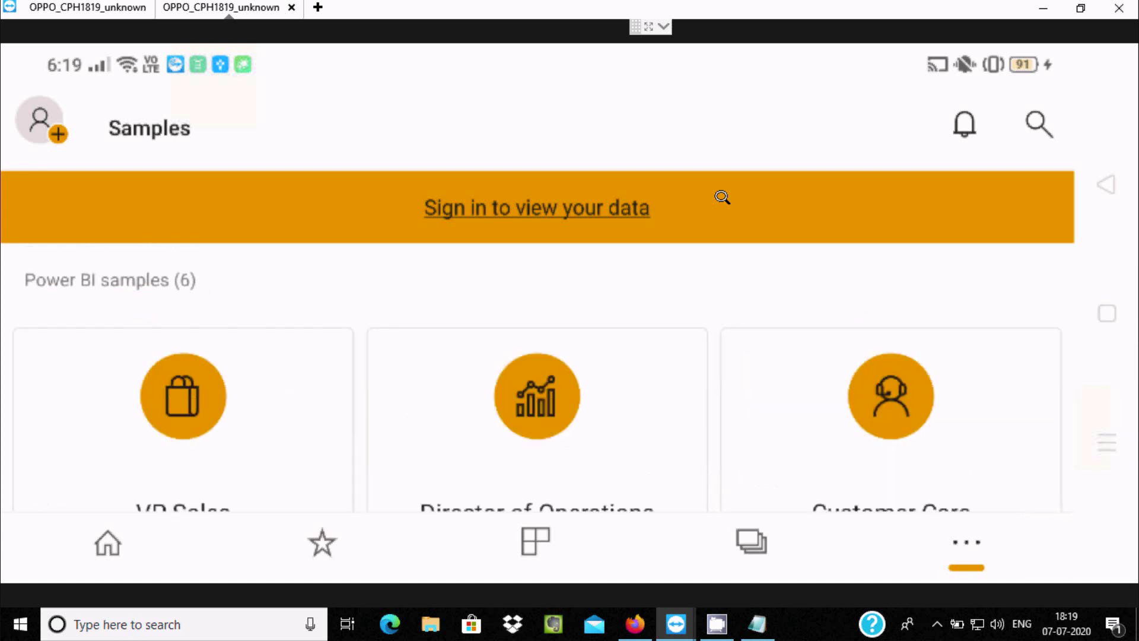